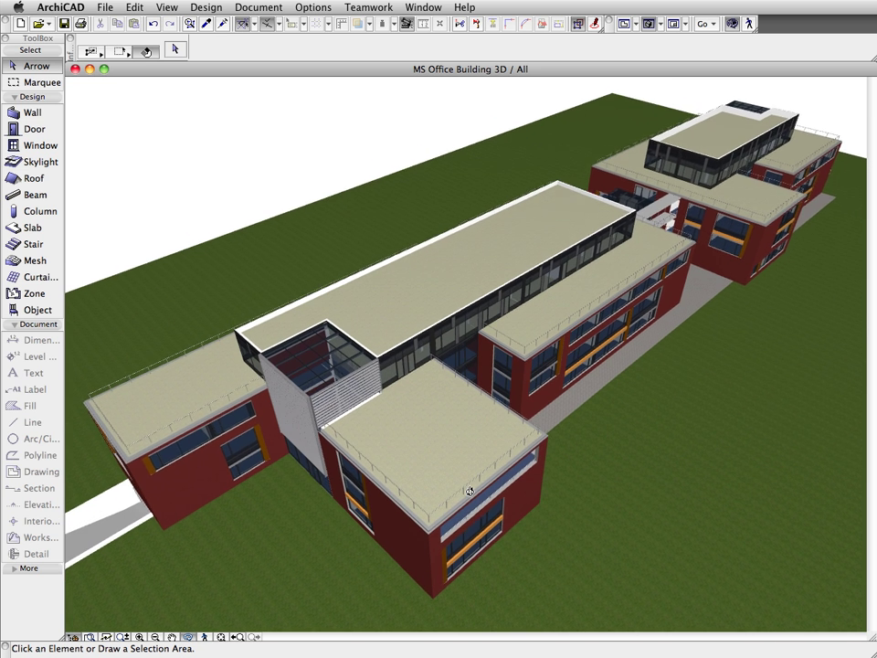
Set Partial Structure Display to Core of Load-Bearing Elements Only for the office building.
{"action": "left_click_drag", "start_coordinate": [469, 491], "coordinate": [473, 408]}
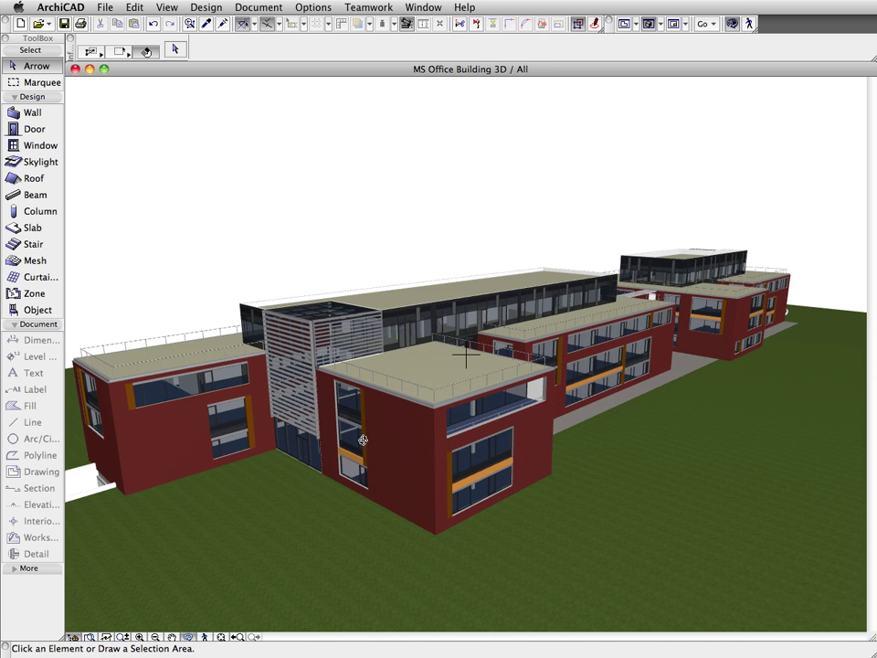
{"action": "scroll", "coordinate": [363, 440], "scroll_direction": "up", "scroll_amount": 5}
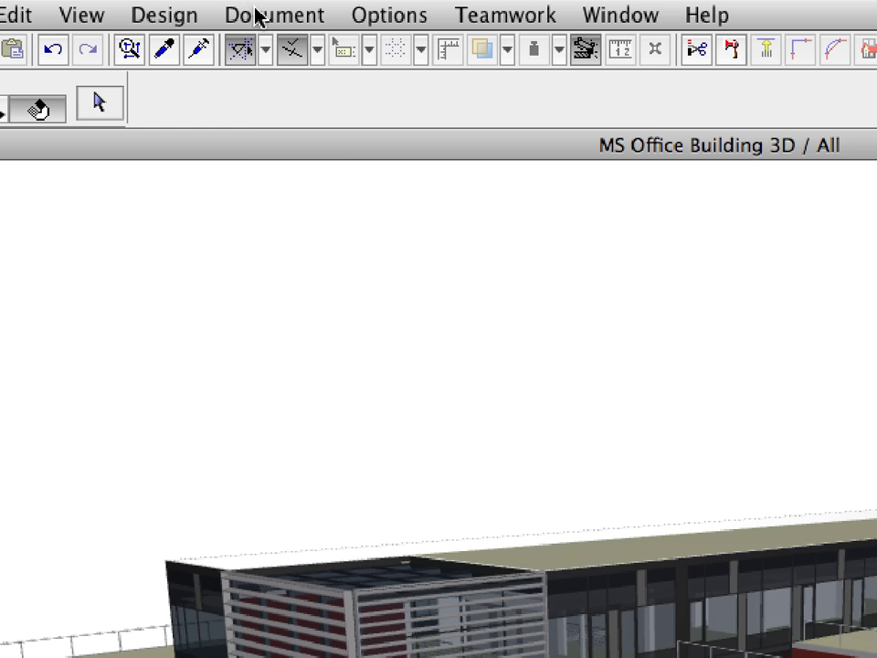
{"action": "left_click", "coordinate": [249, 7]}
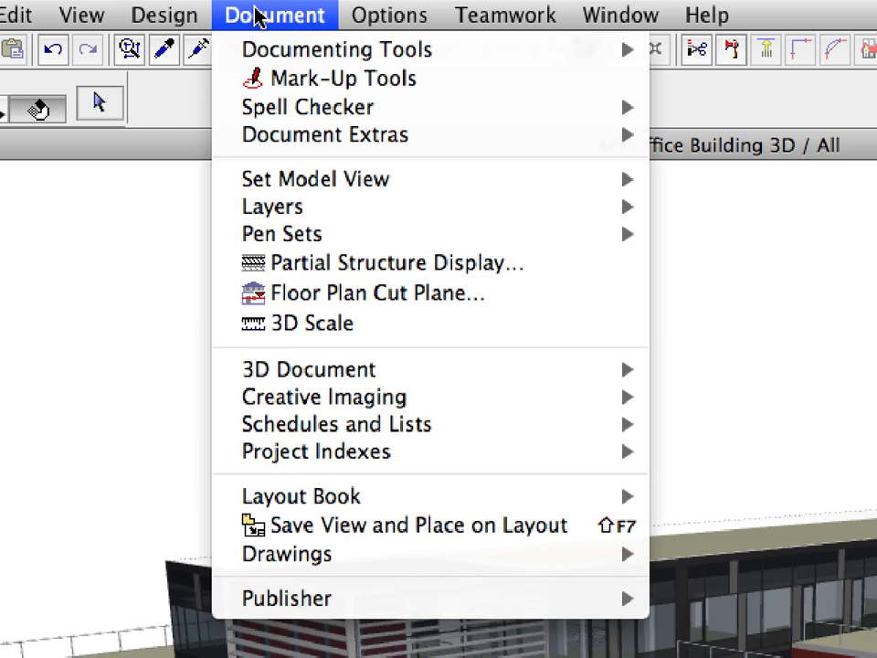
{"action": "left_click", "coordinate": [582, 267]}
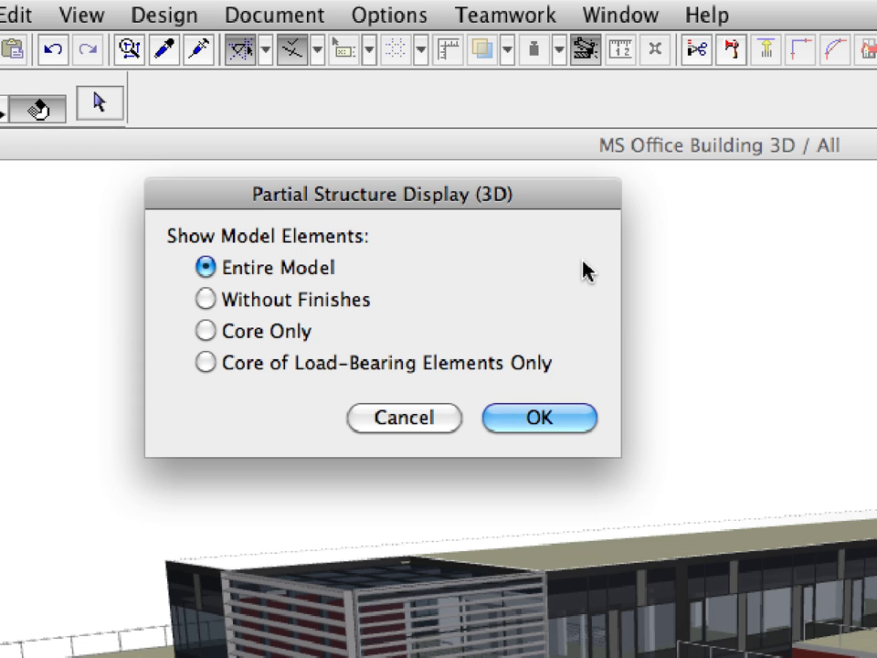
{"action": "left_click", "coordinate": [206, 363]}
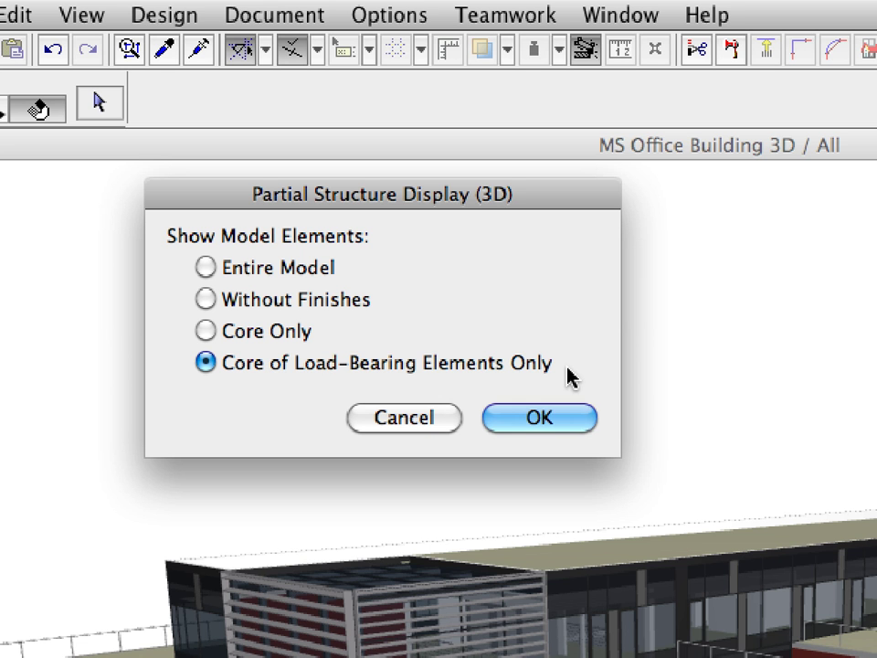
{"action": "left_click", "coordinate": [581, 419]}
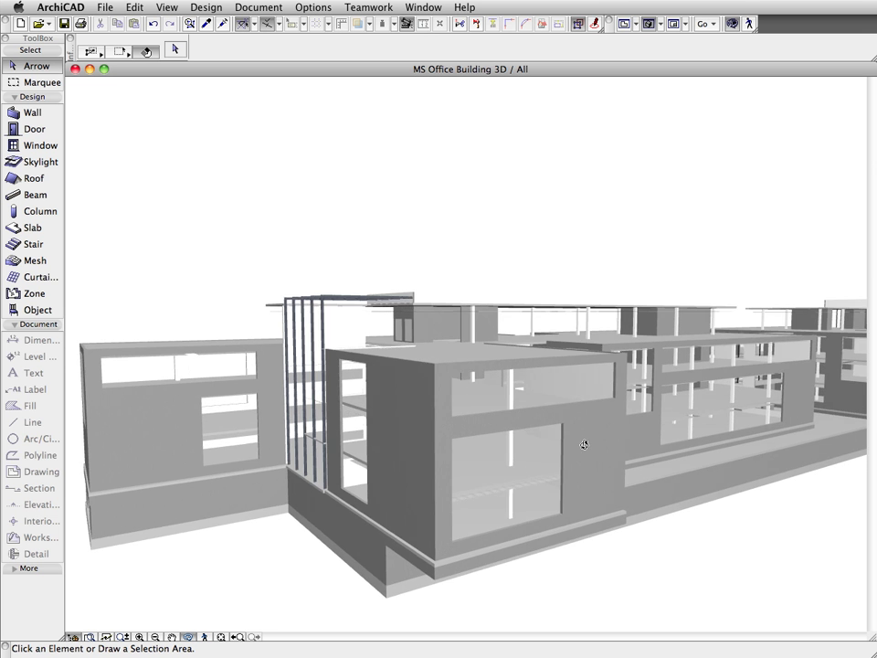
Move under the tiled ceiling slab and confirm it is on layer Ceiling, 10 thick at elevation 6430.
{"action": "left_click_drag", "start_coordinate": [584, 445], "coordinate": [418, 385]}
{"action": "scroll", "coordinate": [419, 385], "scroll_direction": "up", "scroll_amount": 10}
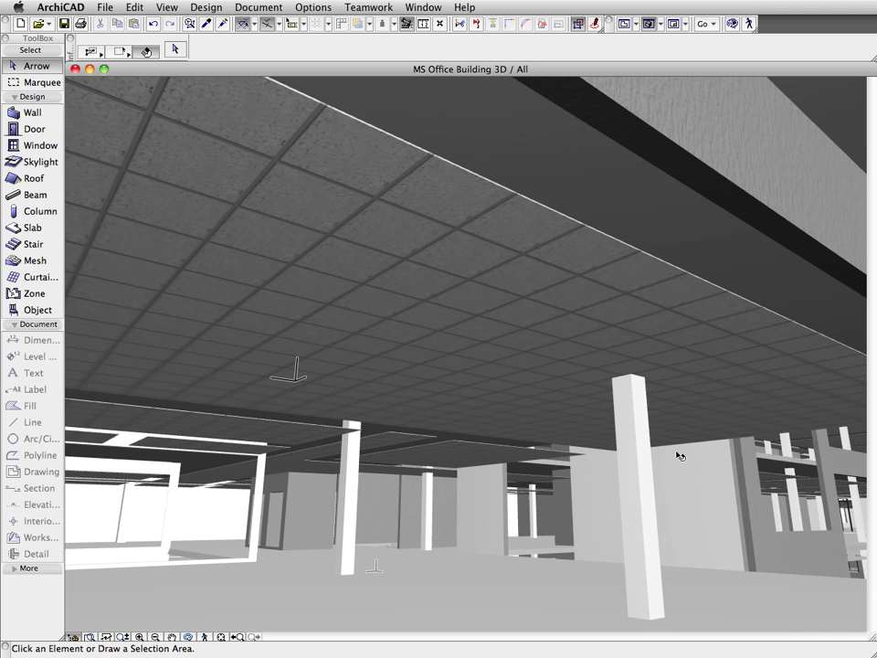
{"action": "left_click", "coordinate": [475, 320]}
{"action": "mouse_move", "coordinate": [476, 321]}
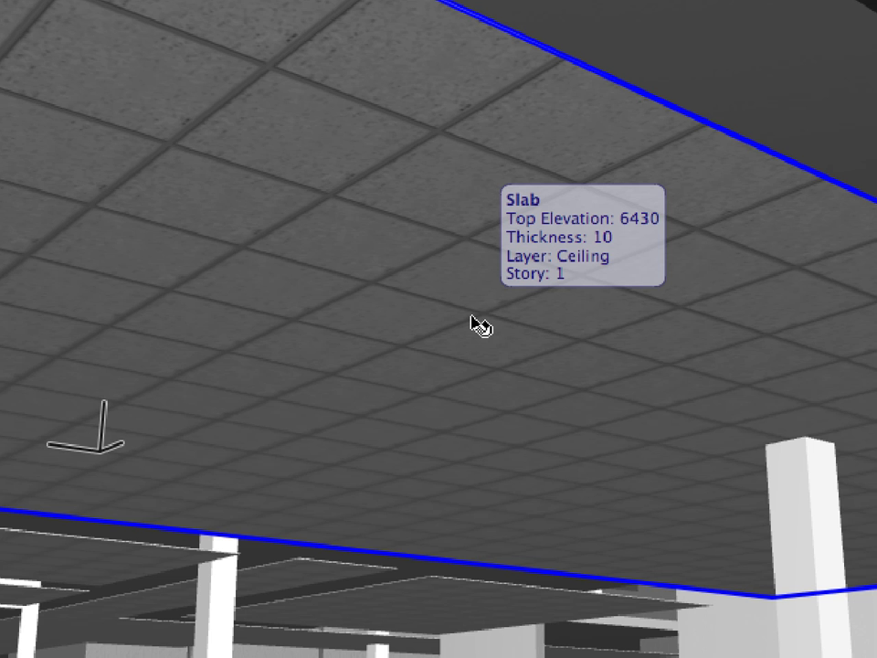
{"action": "key", "text": "Escape"}
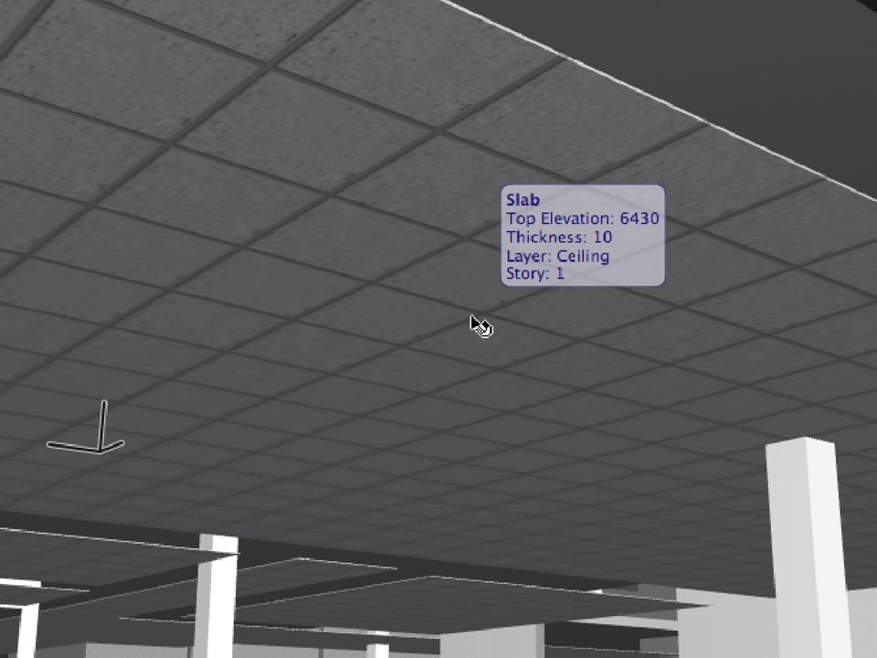
{"action": "left_click", "coordinate": [475, 324]}
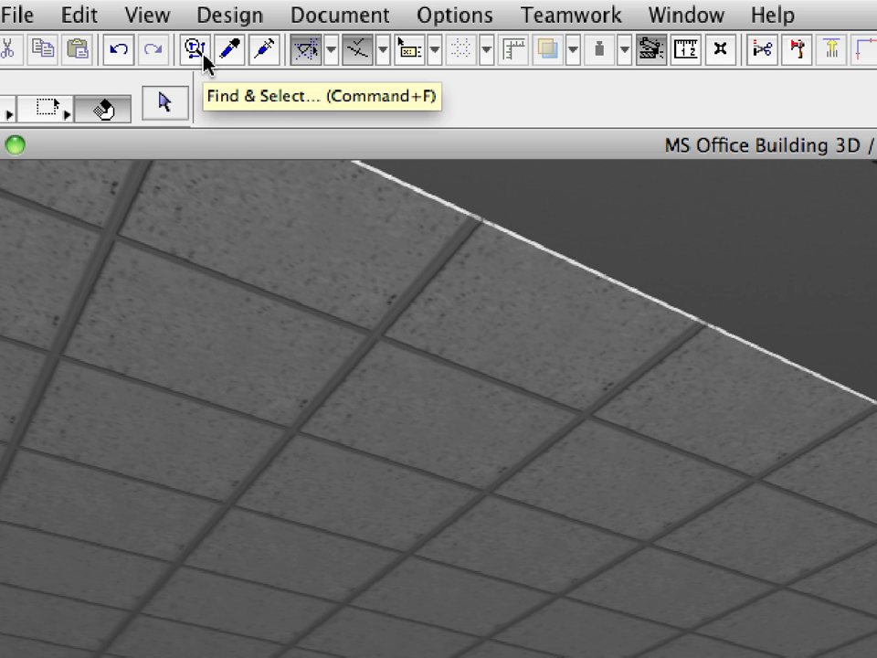
Select all 180 slabs with the Ceilings criteria set in Find & Select and open their Slab Selection Settings.
{"action": "left_click", "coordinate": [203, 54]}
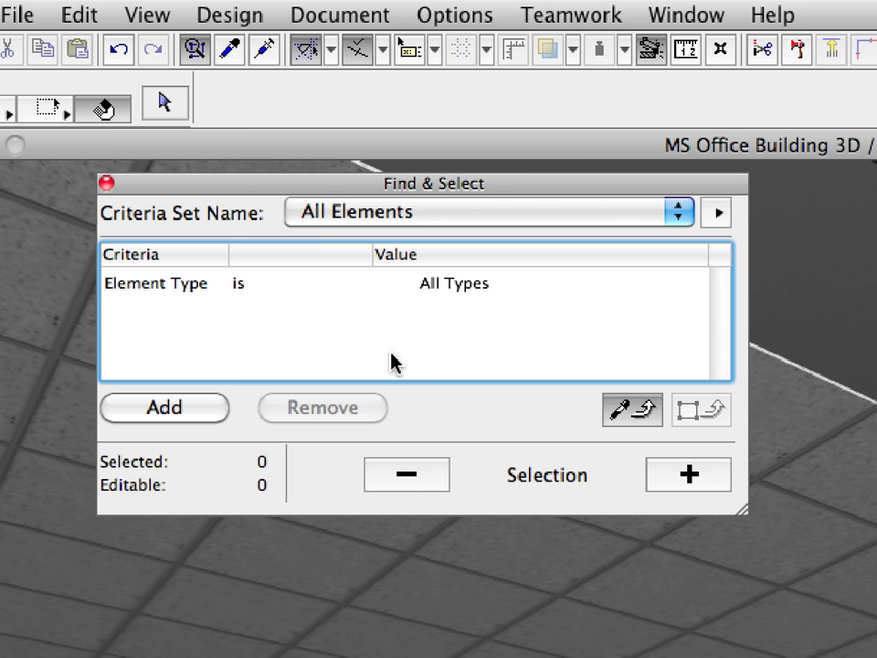
{"action": "left_click", "coordinate": [424, 217]}
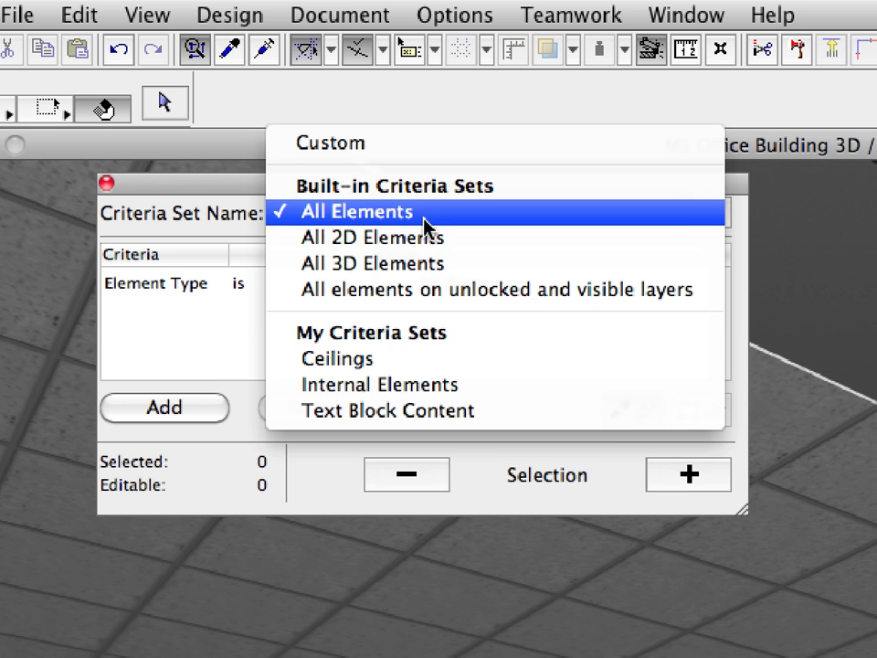
{"action": "left_click", "coordinate": [499, 367]}
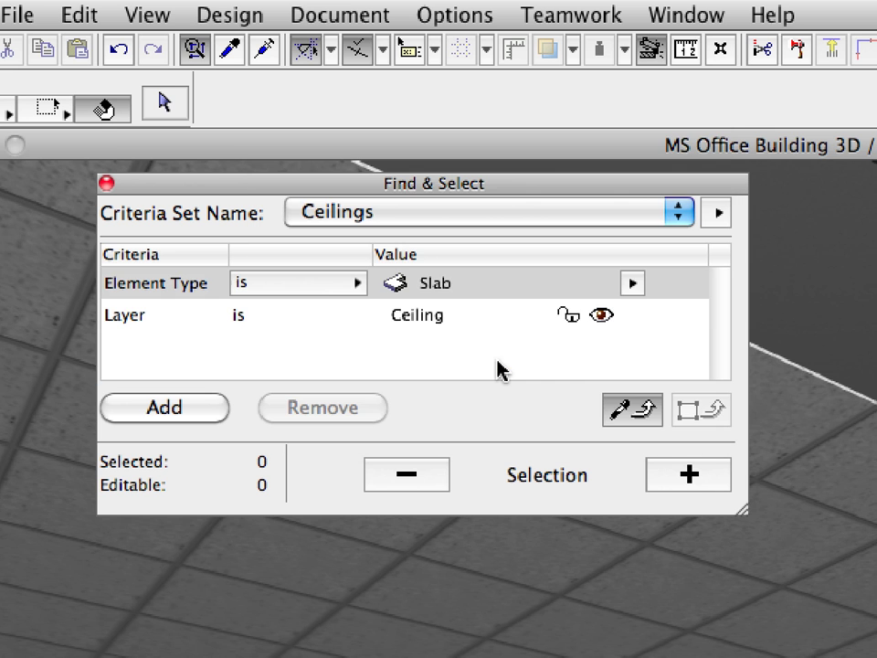
{"action": "left_click", "coordinate": [713, 478]}
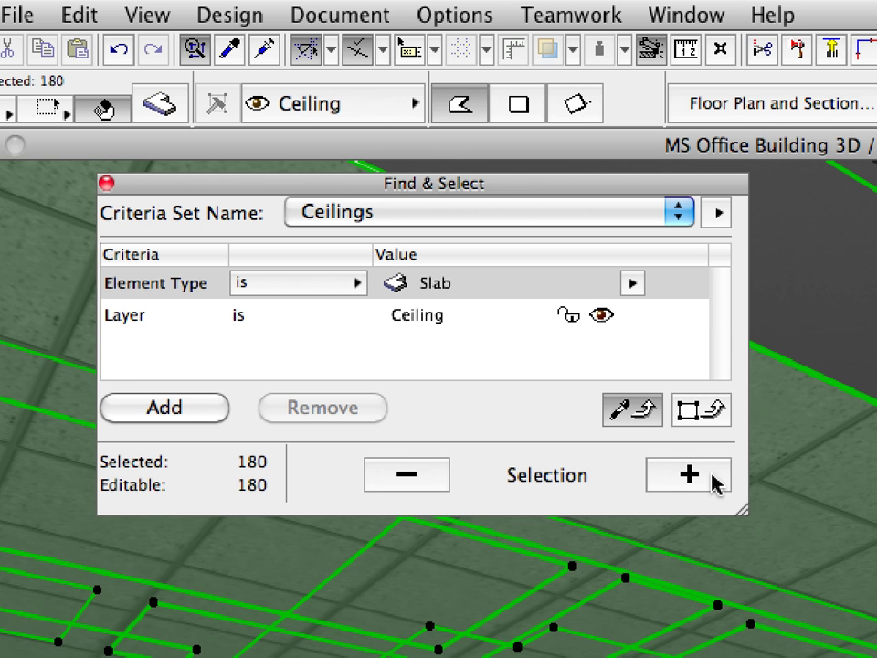
{"action": "left_click", "coordinate": [183, 110]}
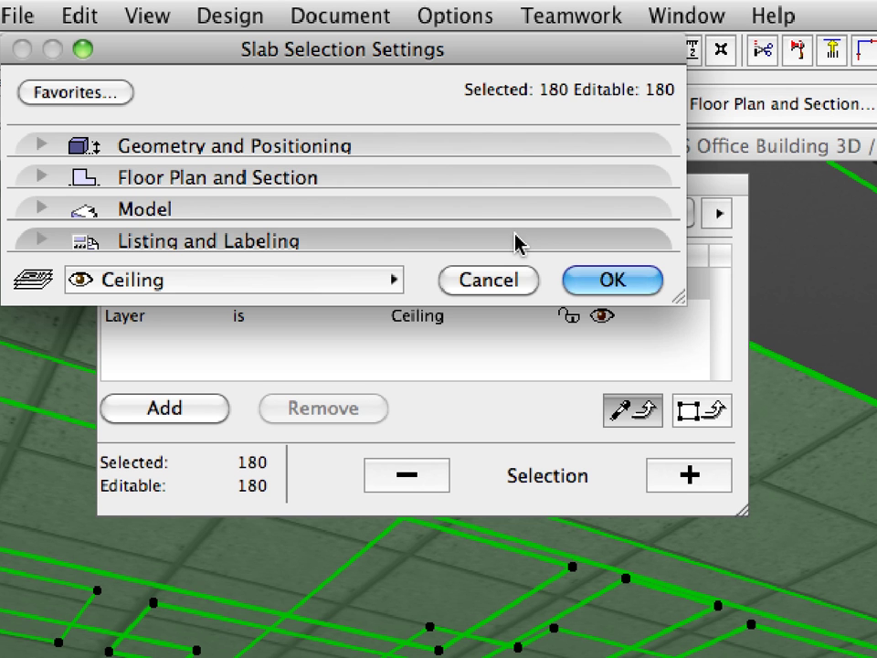
Set the 180 slabs' Structural Function to Non-Load-Bearing and IFC Element Type to Ceiling.
{"action": "left_click", "coordinate": [514, 243]}
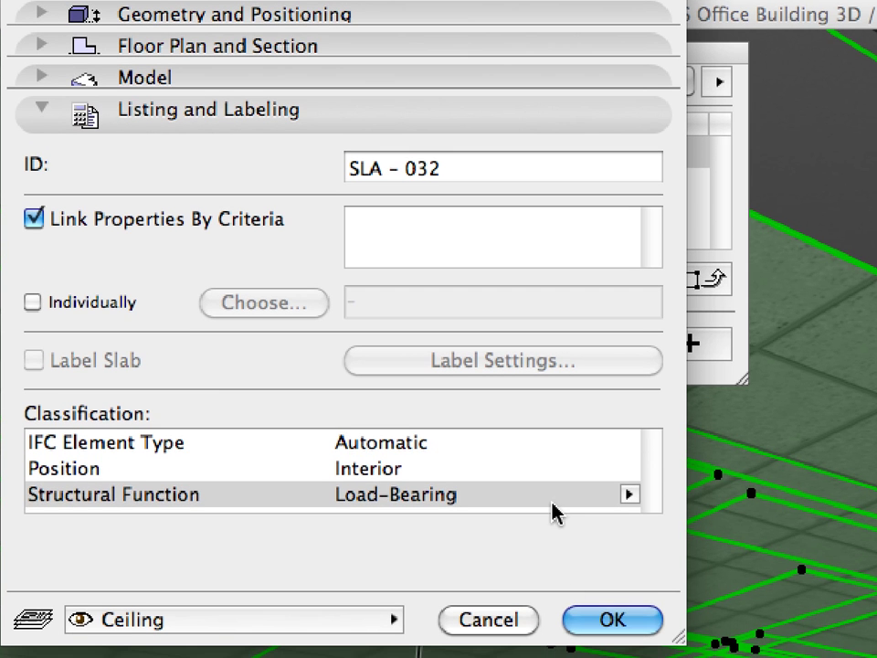
{"action": "left_click", "coordinate": [551, 510]}
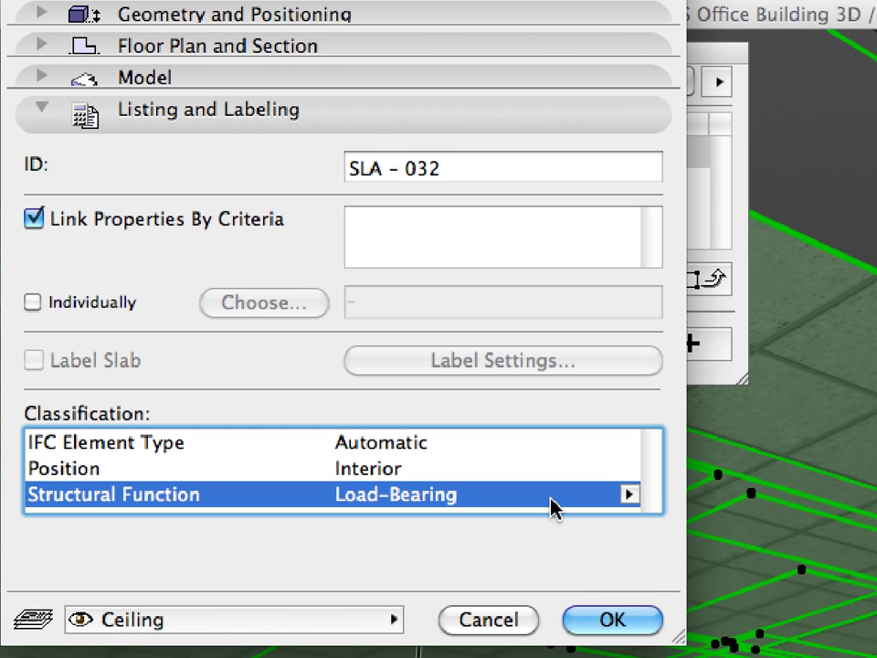
{"action": "left_click", "coordinate": [627, 494]}
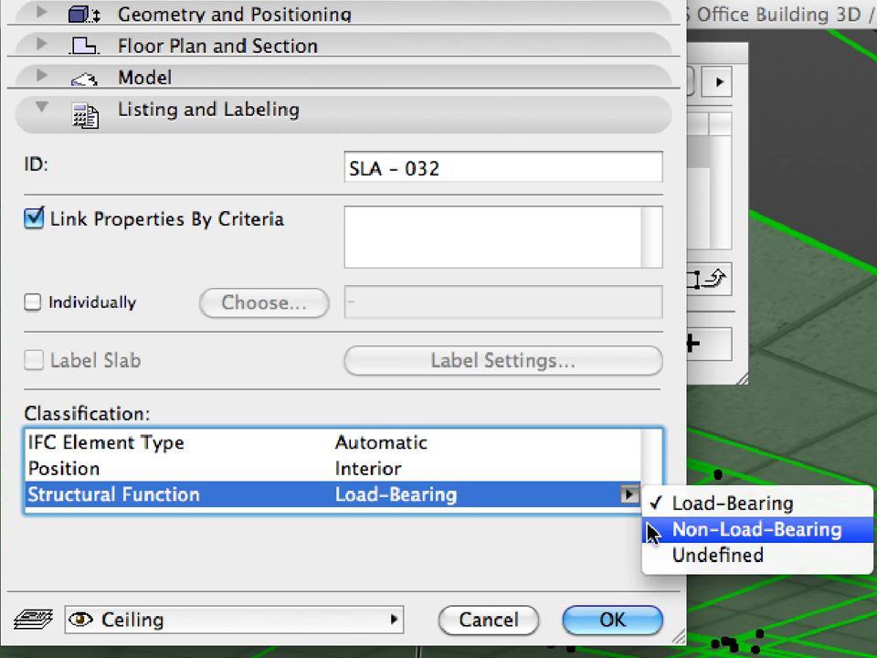
{"action": "left_click", "coordinate": [854, 537]}
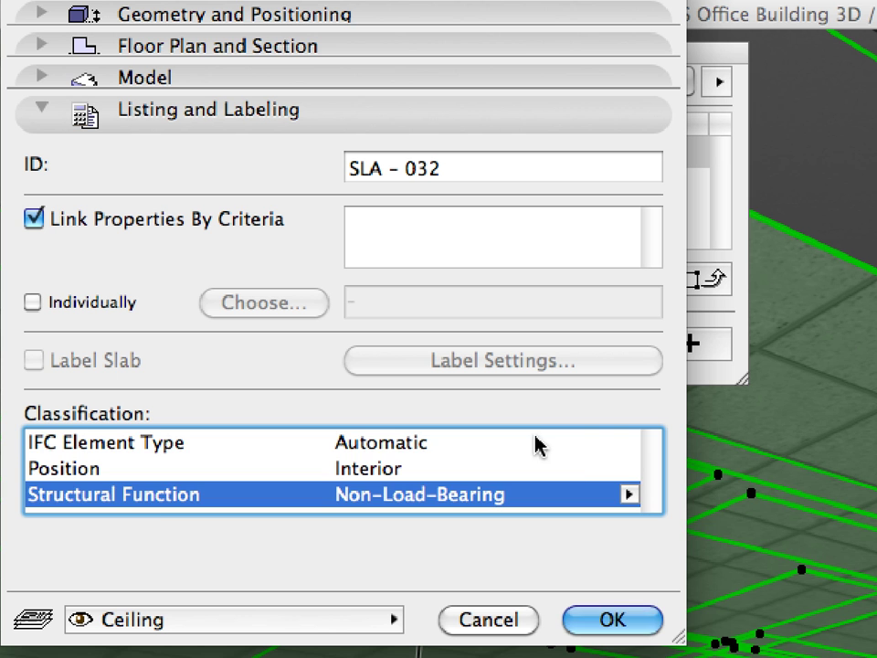
{"action": "left_click", "coordinate": [536, 444]}
{"action": "left_click", "coordinate": [631, 444]}
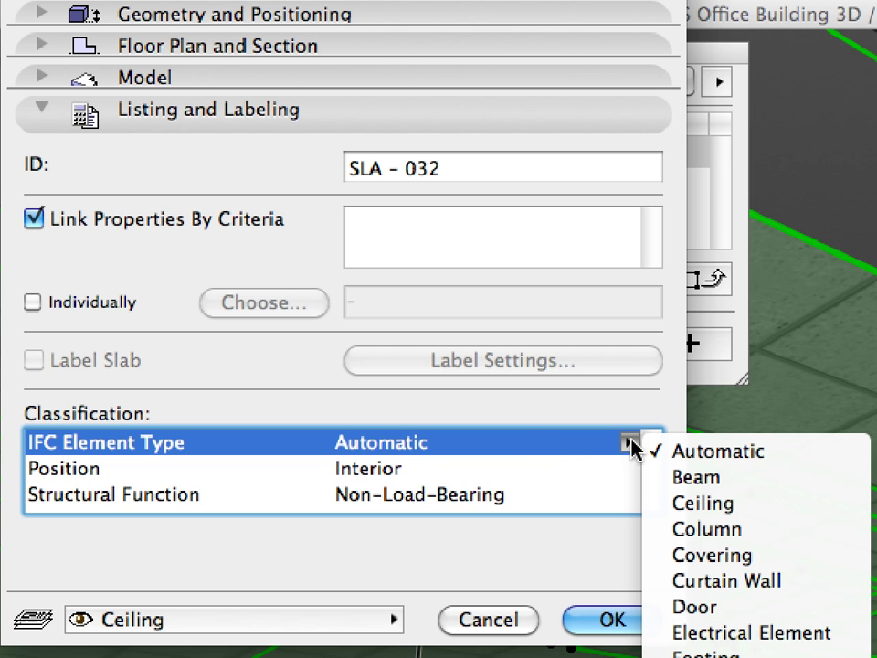
{"action": "left_click", "coordinate": [786, 505]}
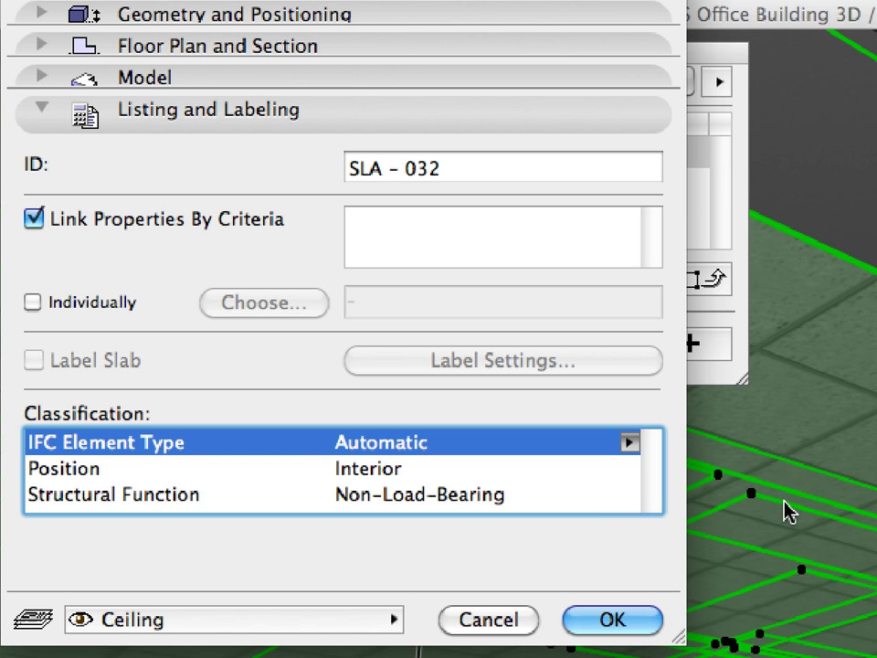
{"action": "left_click", "coordinate": [636, 621]}
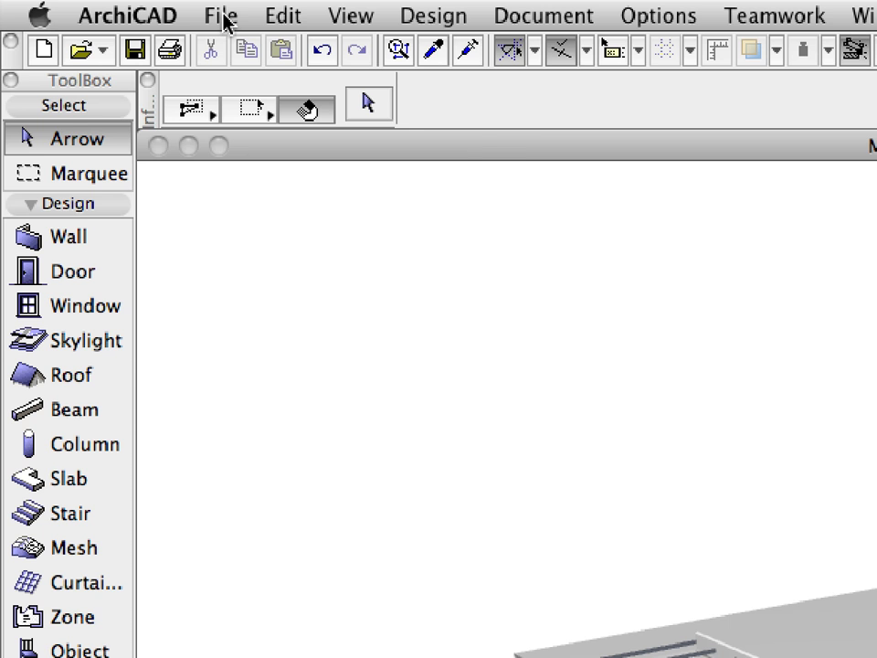
Save as 'MS Office Building Structure' in IFC 2x3 format with the Data Exchange with Revit Structure translator.
{"action": "left_click", "coordinate": [106, 7]}
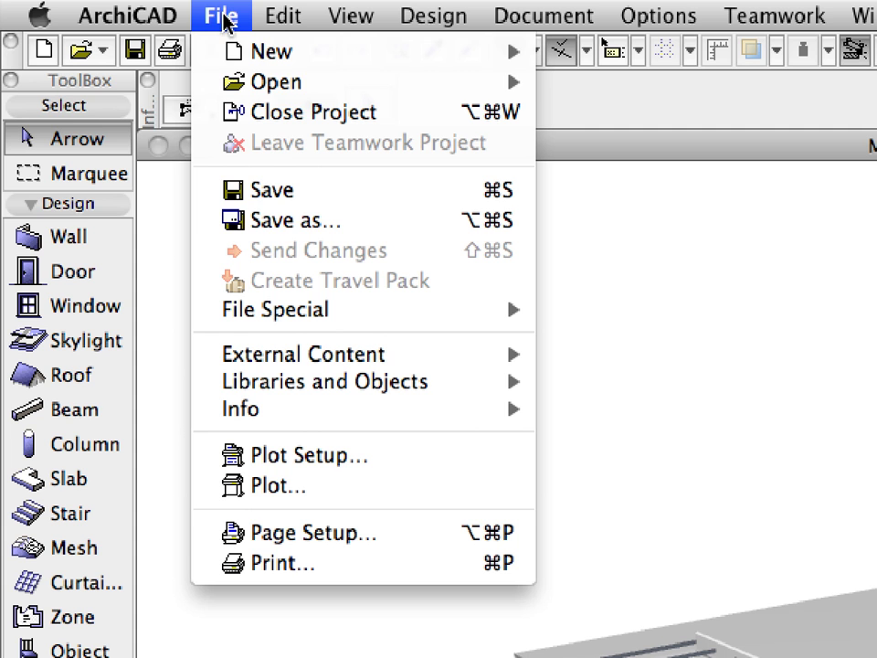
{"action": "left_click", "coordinate": [435, 223]}
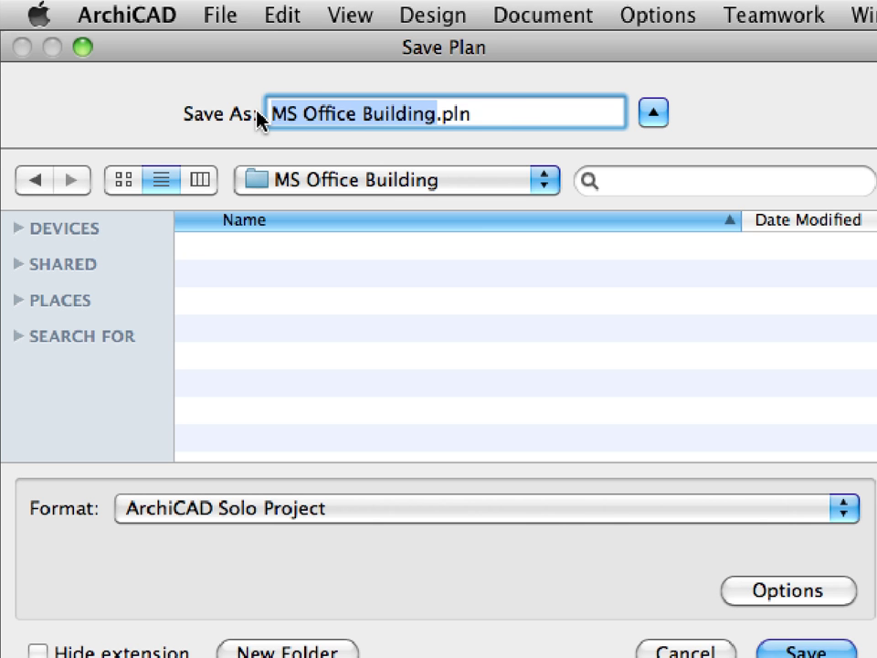
{"action": "key", "text": "Right"}
{"action": "type", "text": "Structure"}
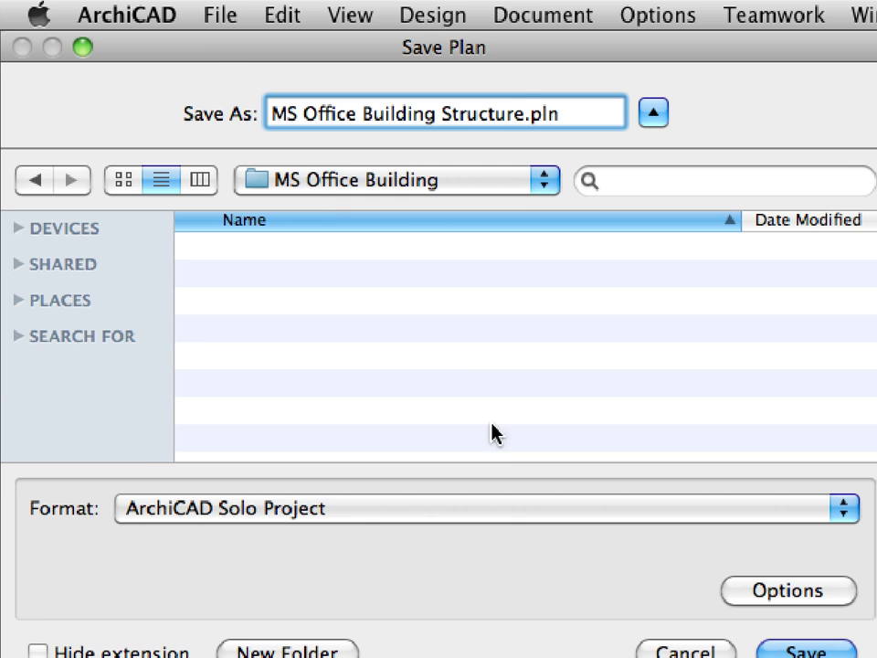
{"action": "left_click", "coordinate": [523, 510]}
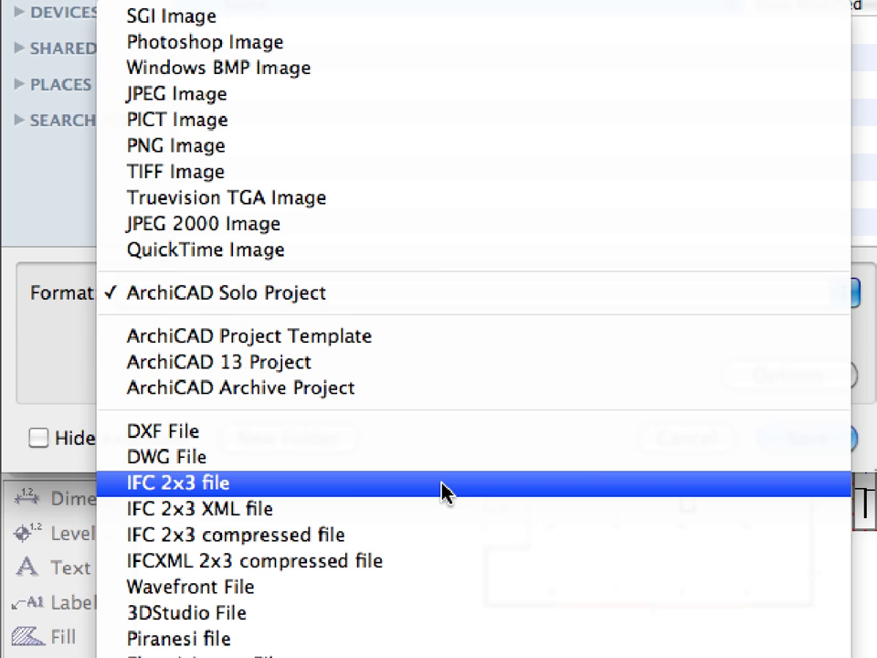
{"action": "left_click", "coordinate": [350, 493]}
{"action": "left_click", "coordinate": [591, 382]}
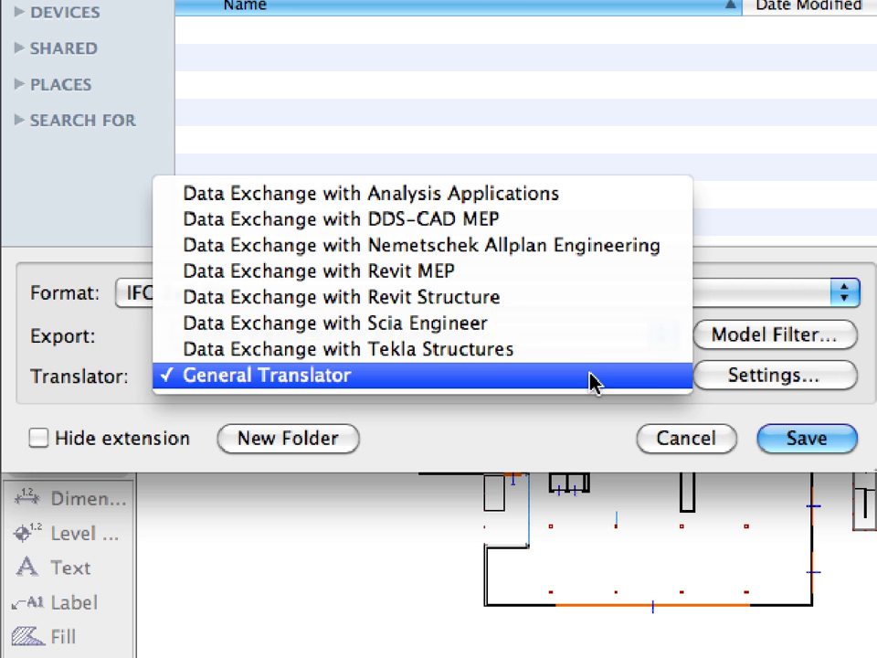
{"action": "left_click", "coordinate": [596, 315]}
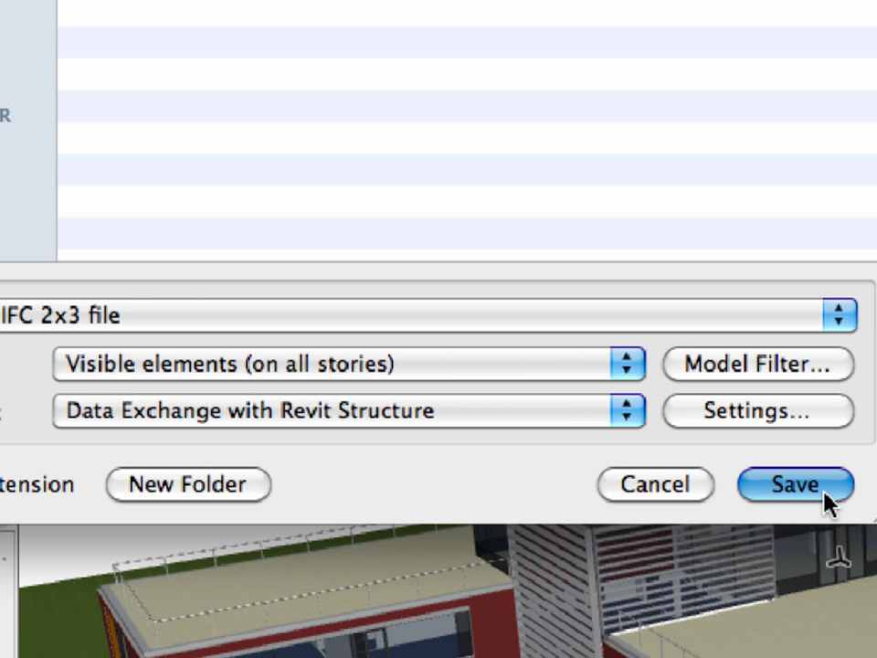
{"action": "left_click", "coordinate": [824, 492]}
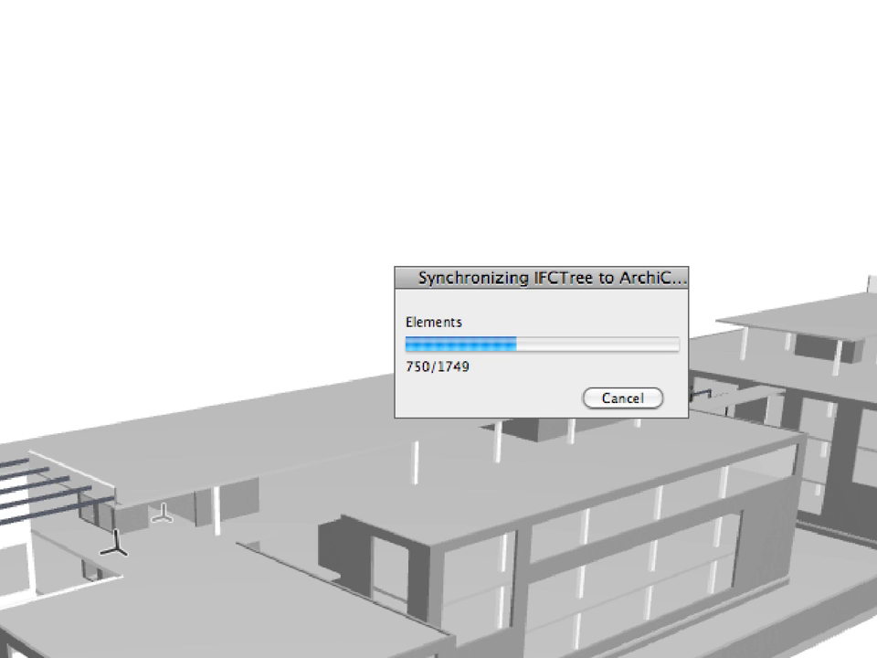